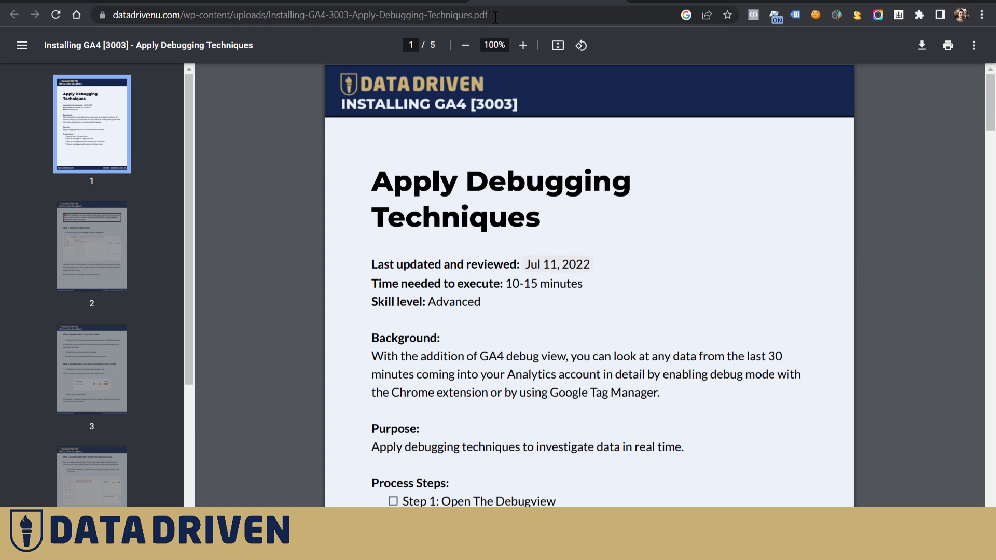
- Inspect the PDF page's address and reload the PDF page
left_click_drag(492, 14, 271, 15)
left_click(541, 16)
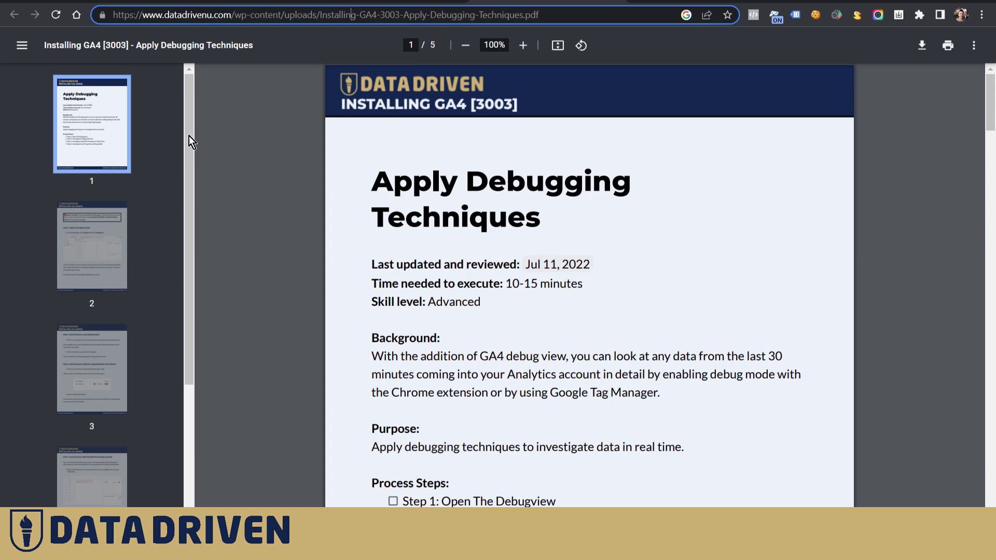
left_click(57, 17)
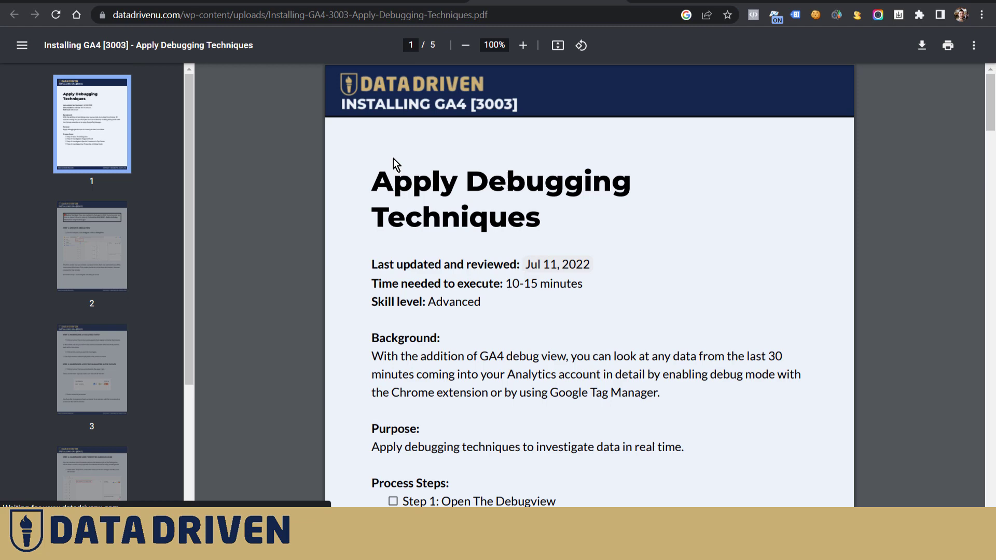
- Reload the downloads tracking article to trigger a new page_view event
left_click(236, 4)
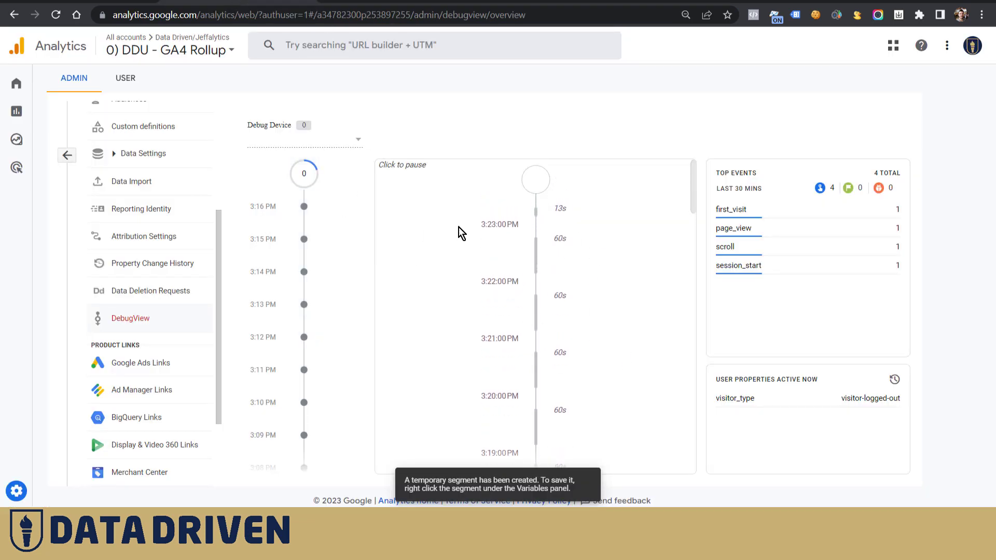
left_click(77, 2)
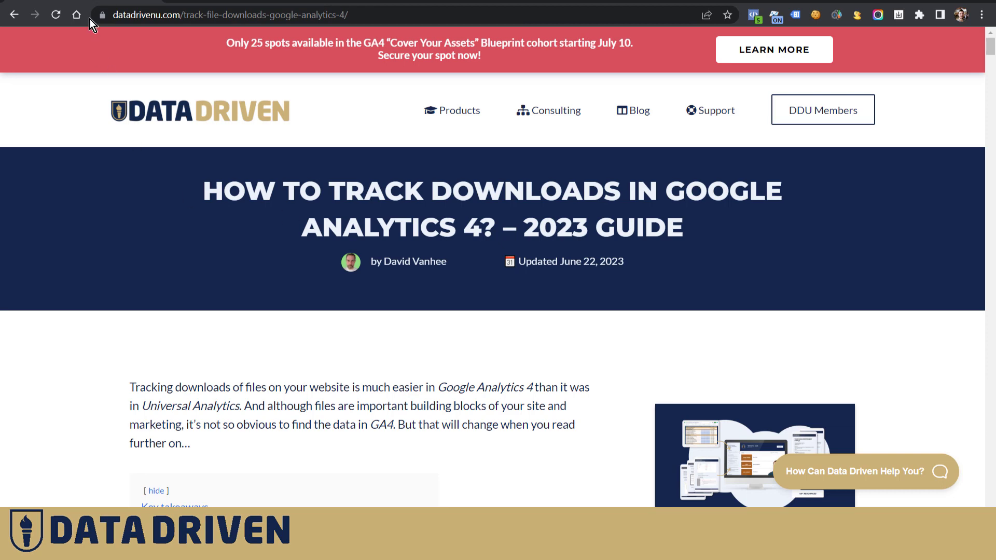
left_click(56, 14)
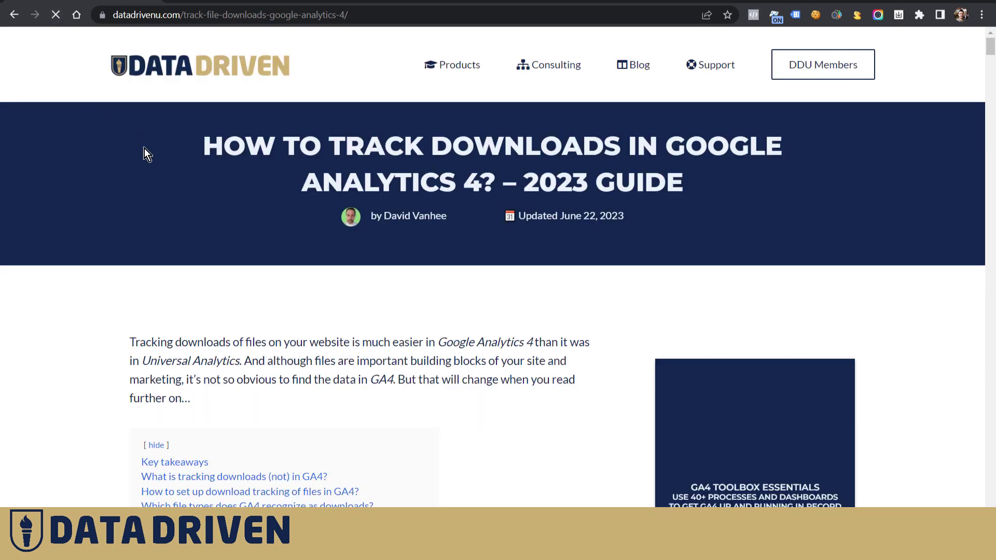
- Check the page_view event's page_location in DebugView, then go back to the article
key("ctrl+Tab")
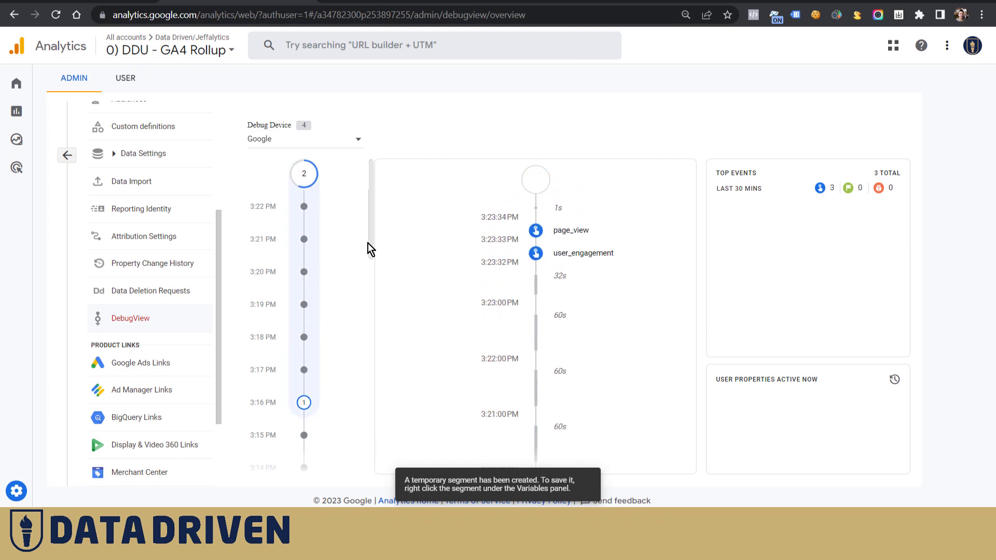
left_click(566, 232)
left_click(519, 325)
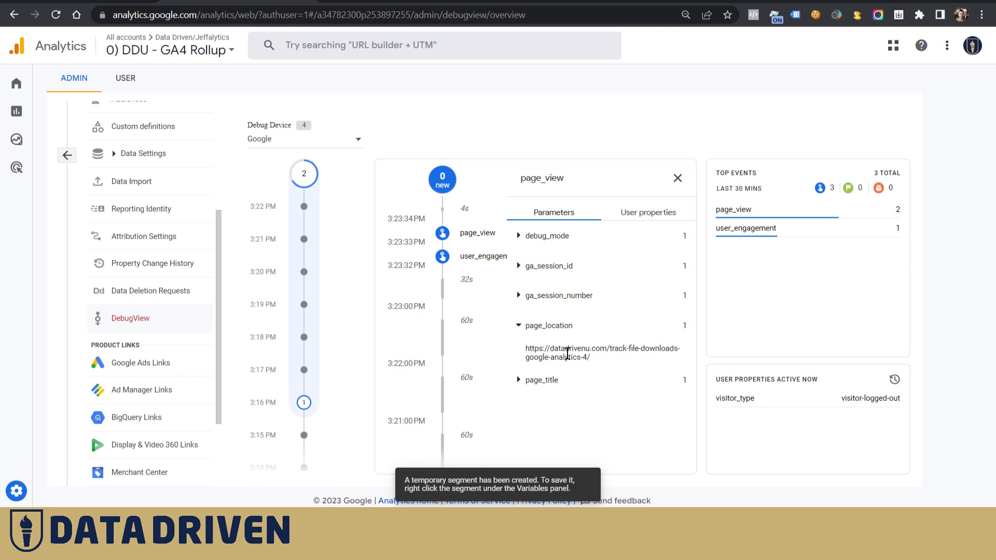
key("ctrl+Tab")
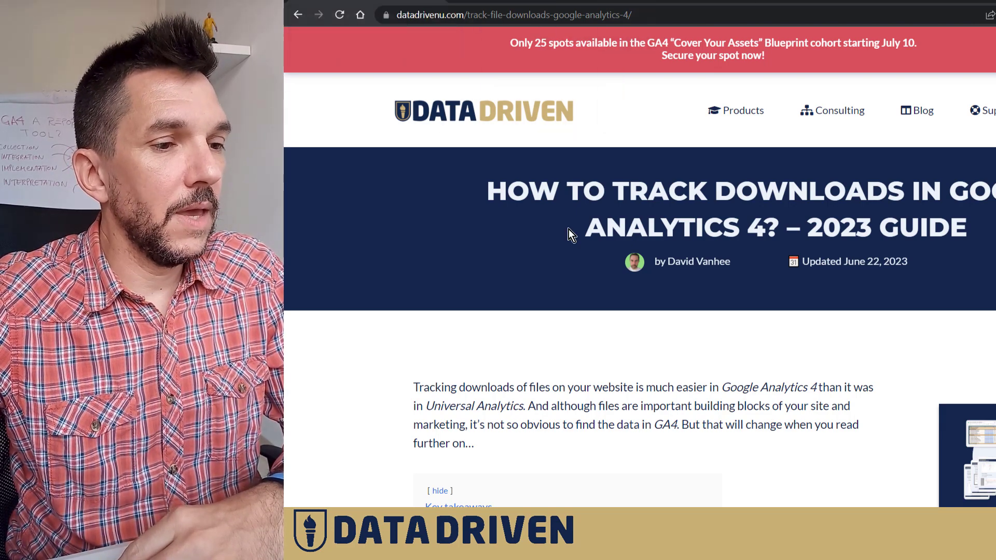
scroll(639, 299, "down", 3)
scroll(849, 280, "down", 10)
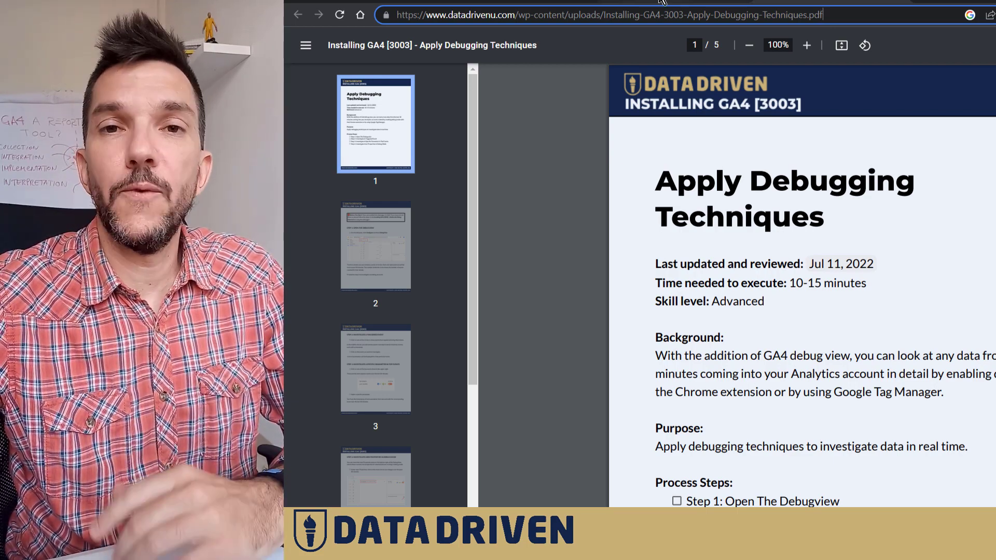
mouse_move(662, 1)
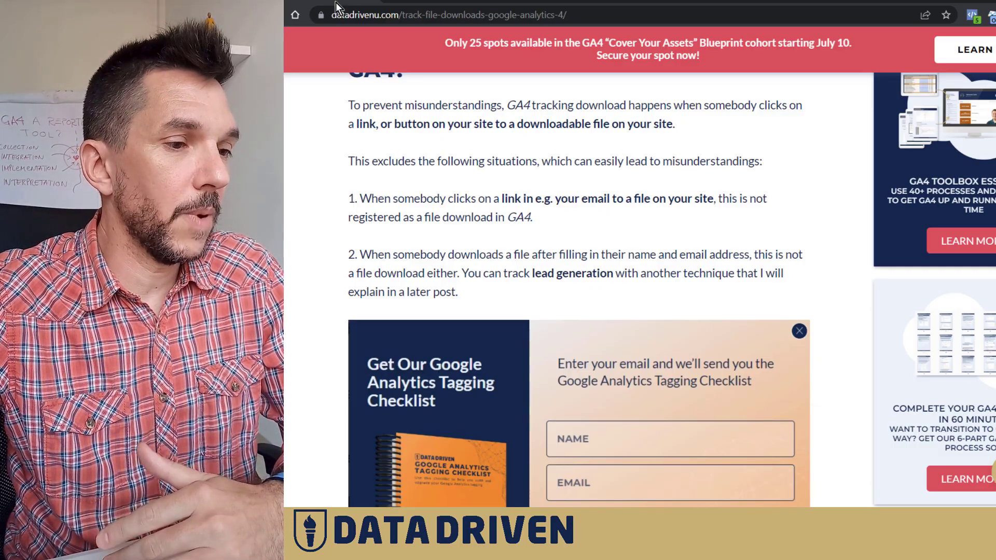
scroll(645, 259, "up", 6)
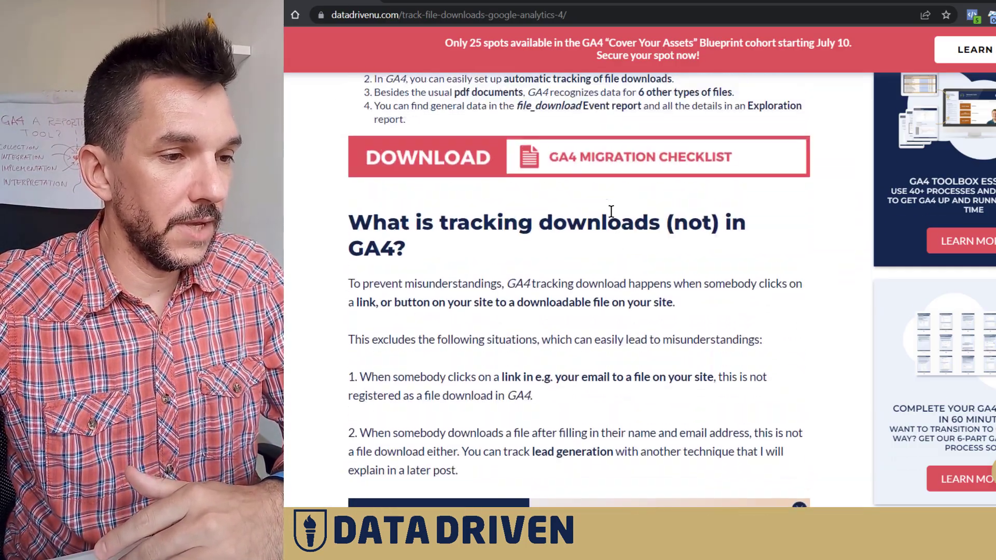
left_click(493, 308)
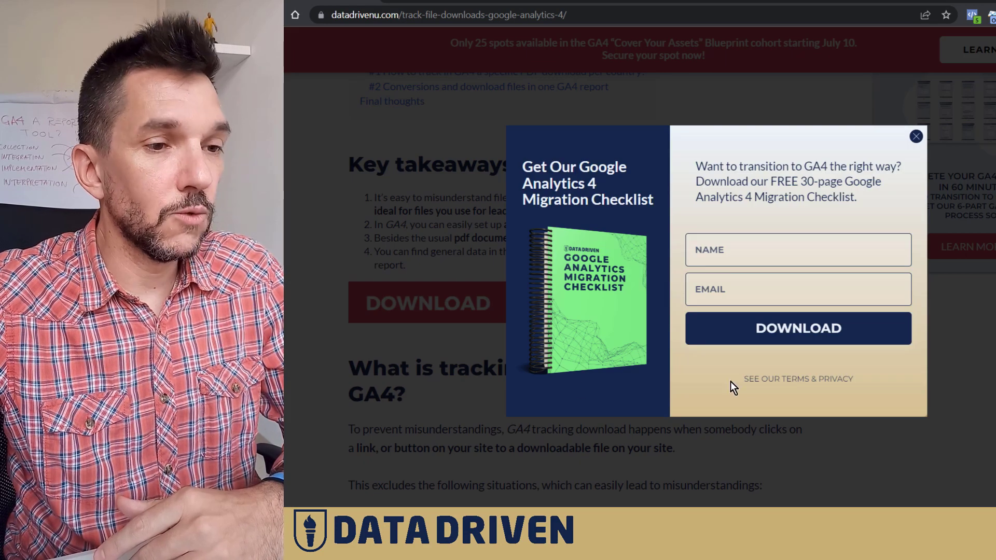
left_click(747, 253)
left_click(714, 288)
left_click(740, 208)
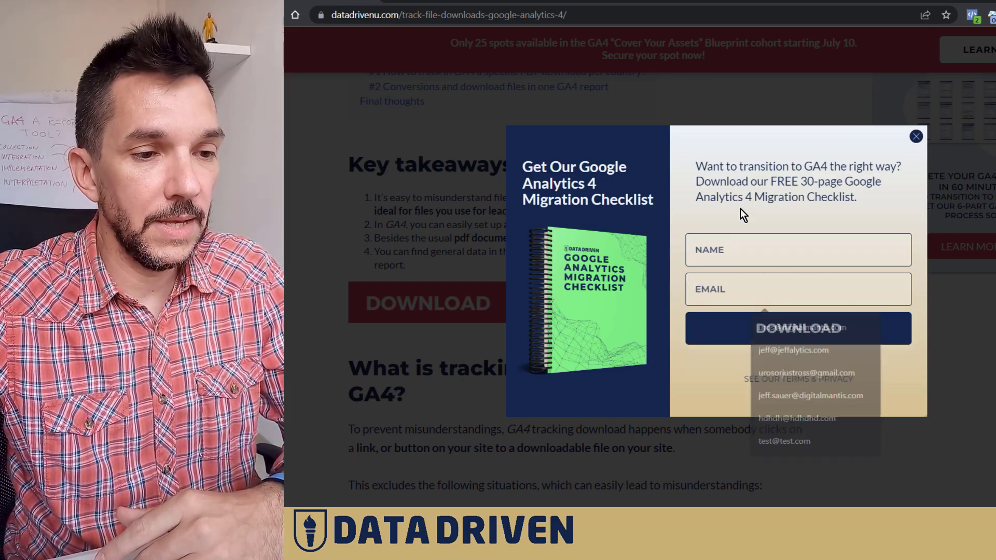
left_click(915, 137)
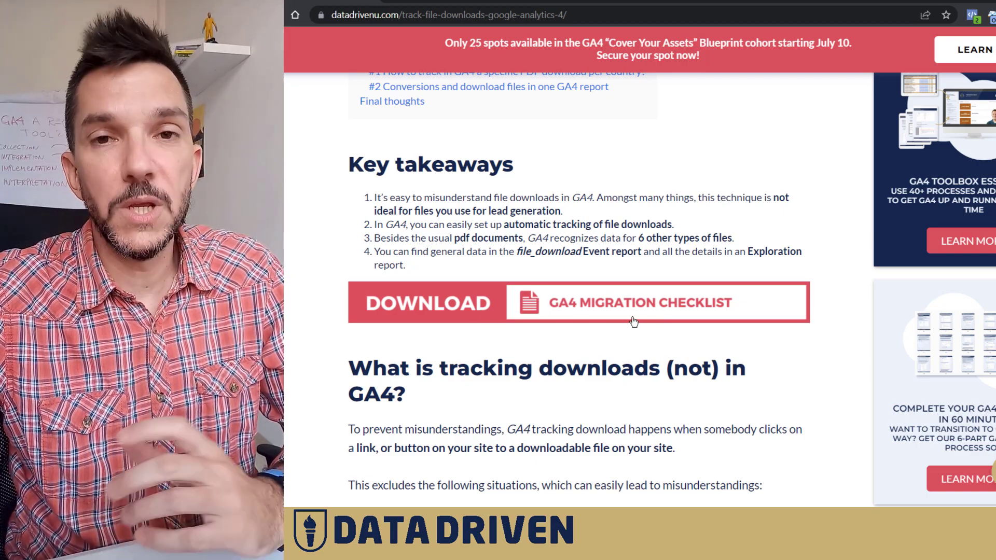
- Confirm File downloads is enabled in the Data Driven U stream's enhanced measurement settings
scroll(701, 334, "down", 15)
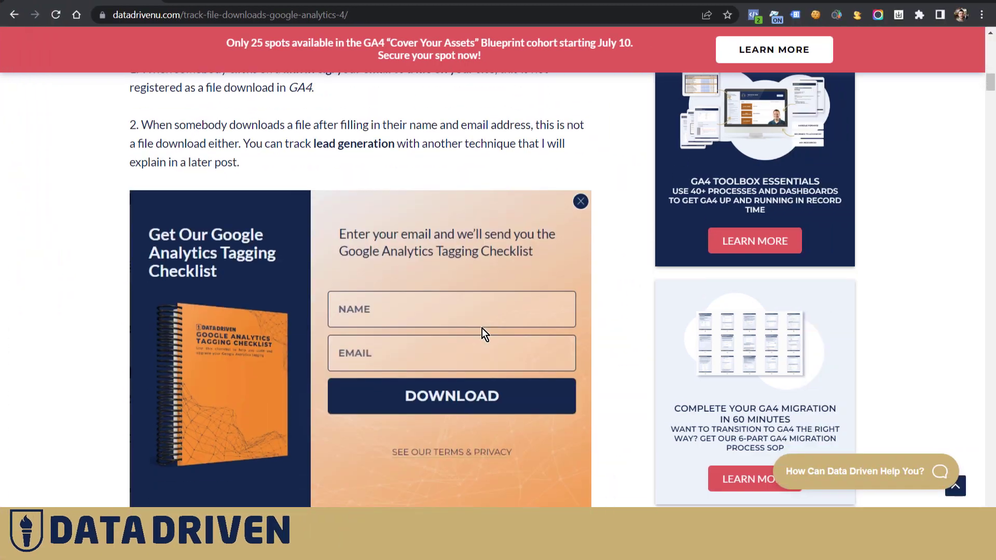
scroll(411, 349, "down", 7)
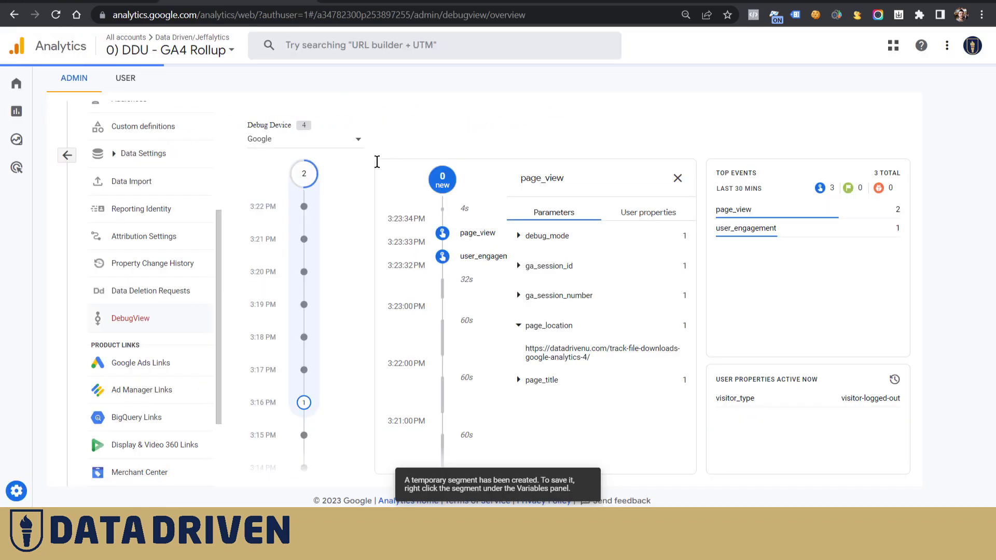
scroll(145, 196, "up", 4)
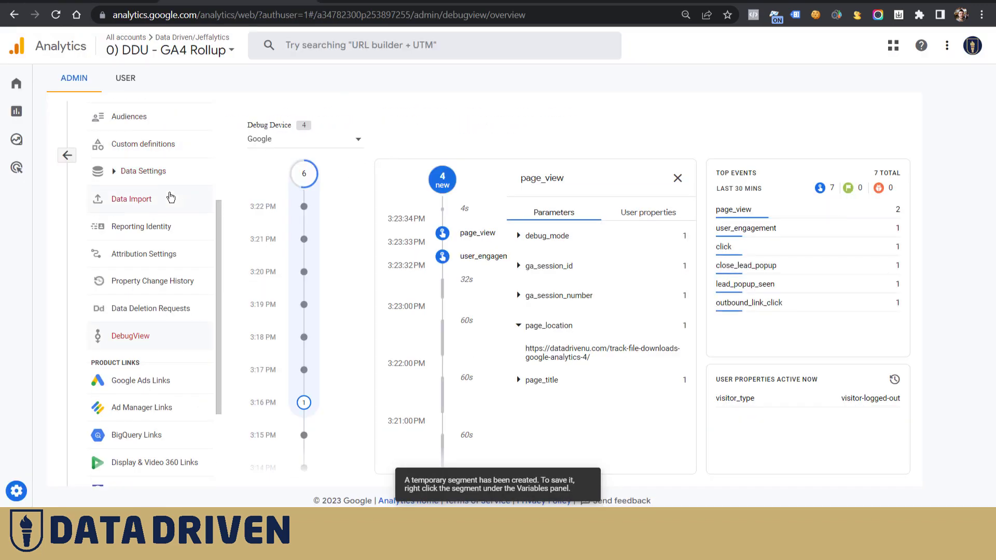
left_click(132, 206)
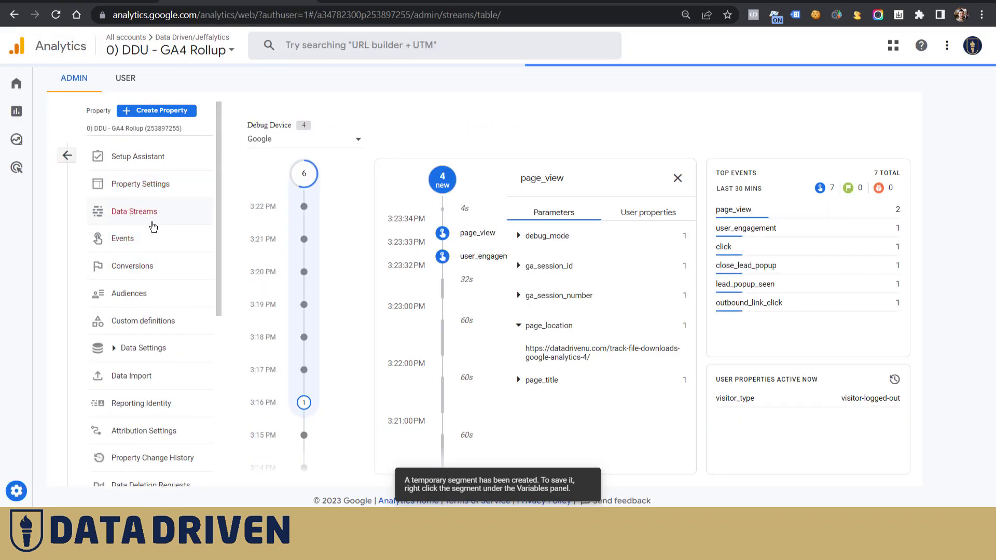
left_click(478, 190)
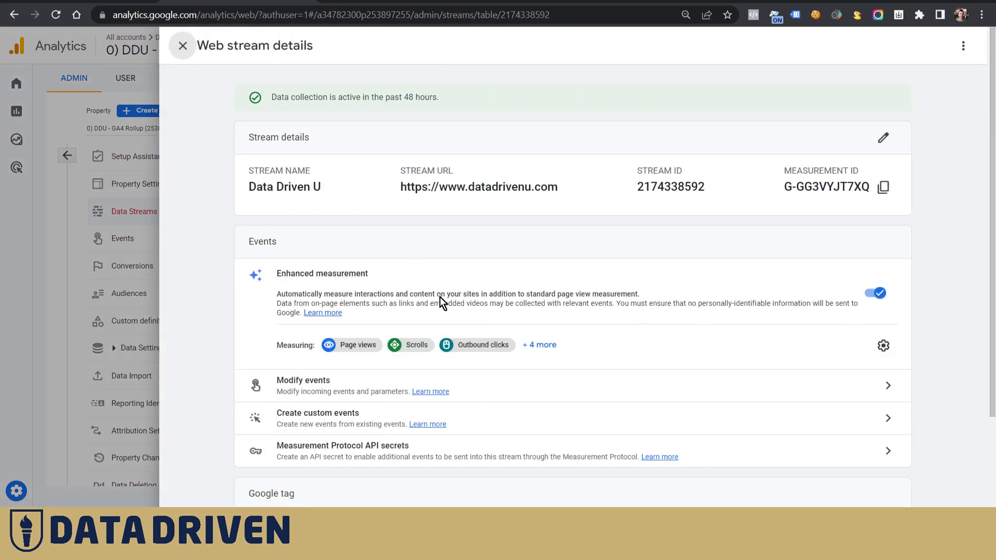
left_click(882, 345)
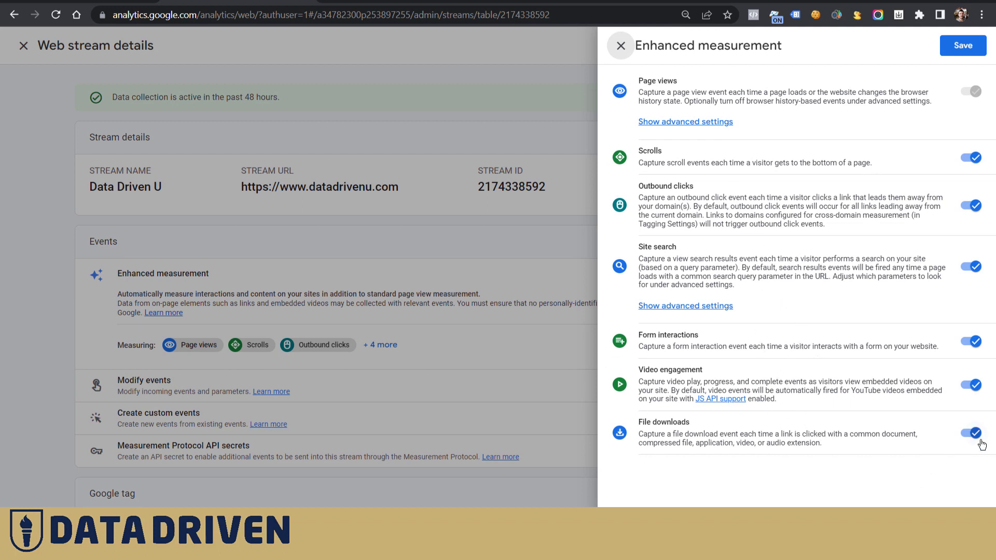
left_click(621, 47)
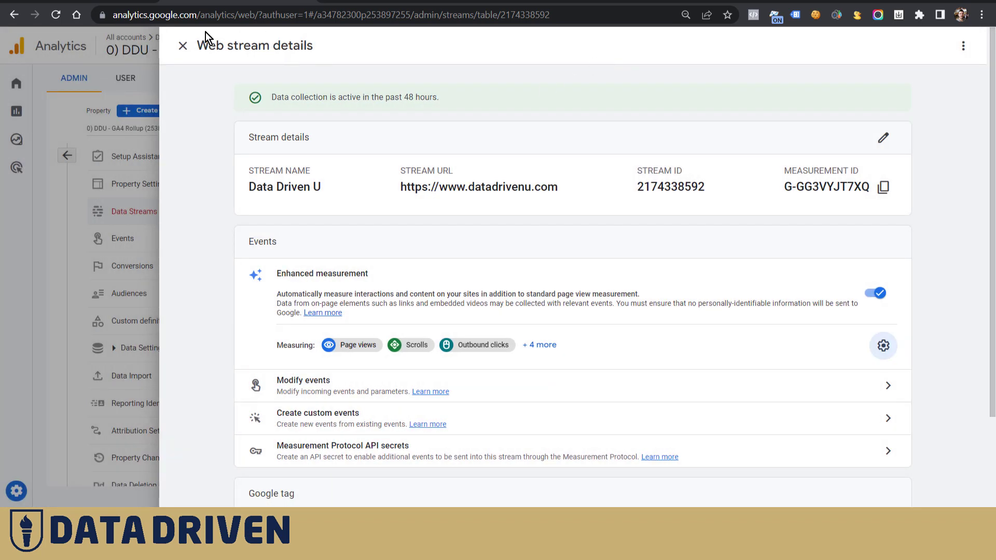
left_click(183, 45)
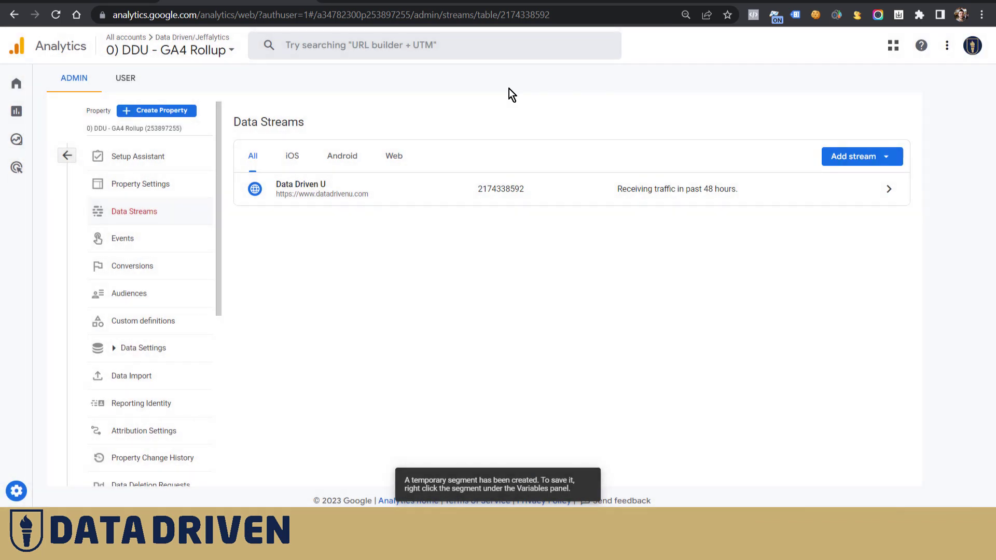
- Read the File downloads parameters, including file_extension and link_url, in the Help article, then return to Explorations
left_click(642, 2)
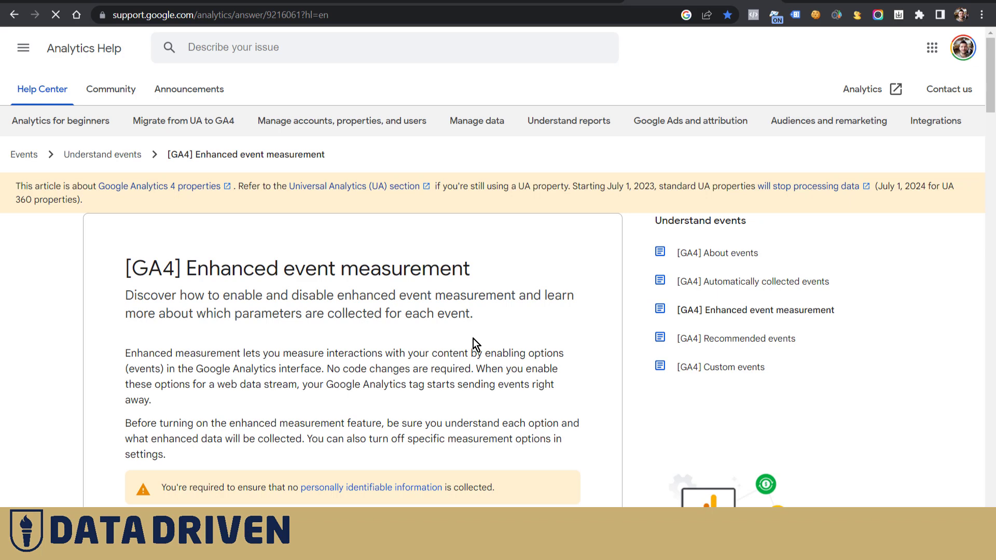
scroll(529, 301, "down", 12)
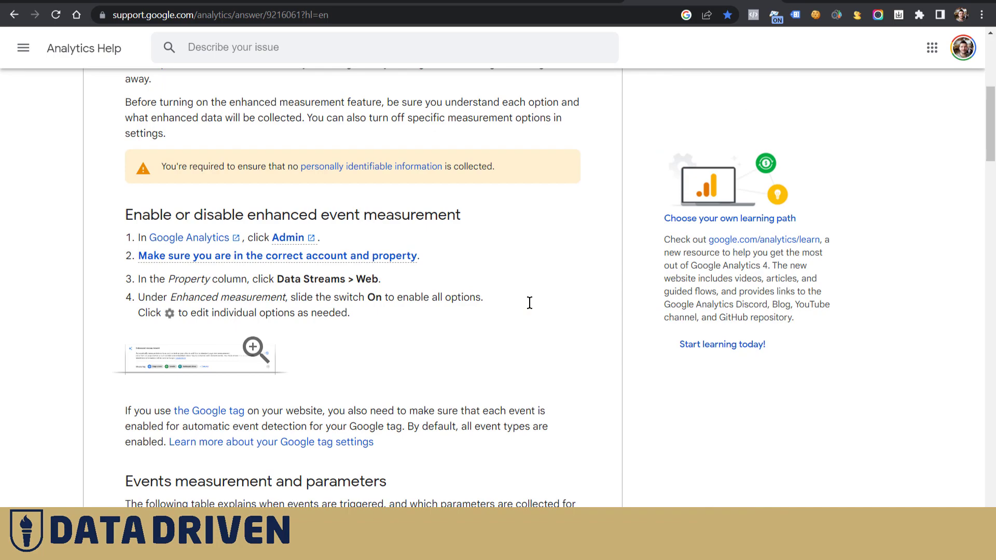
scroll(529, 311, "down", 15)
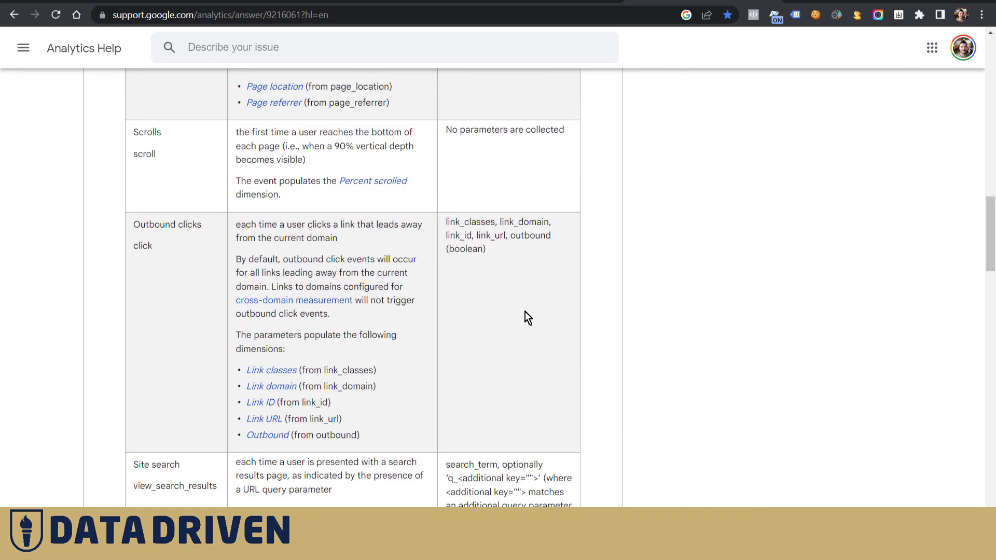
scroll(523, 317, "down", 8)
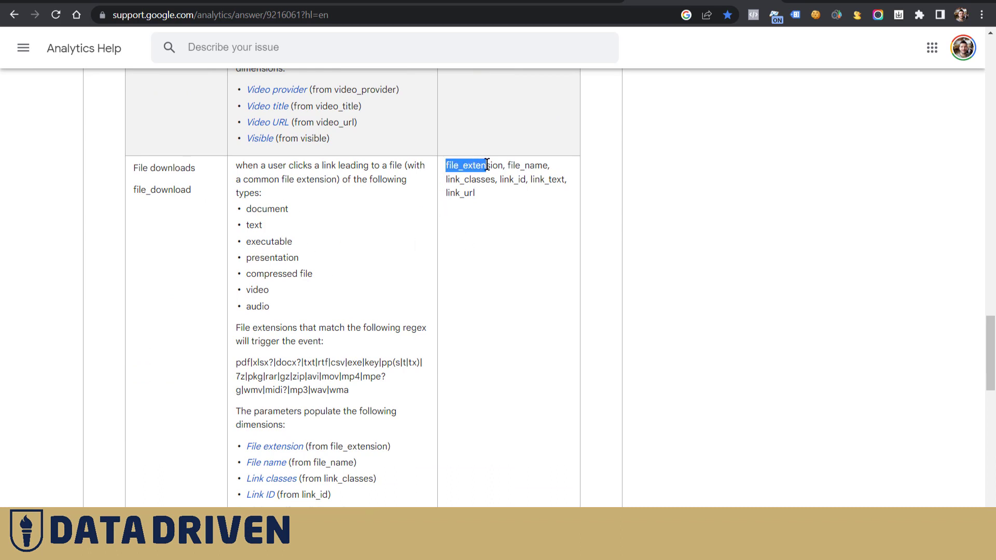
left_click_drag(487, 165, 568, 182)
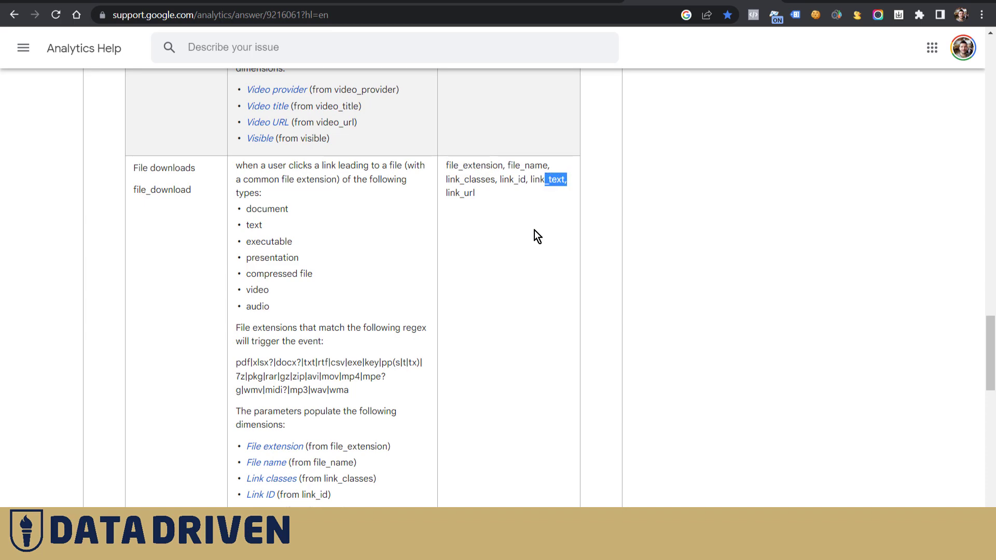
left_click_drag(469, 194, 448, 194)
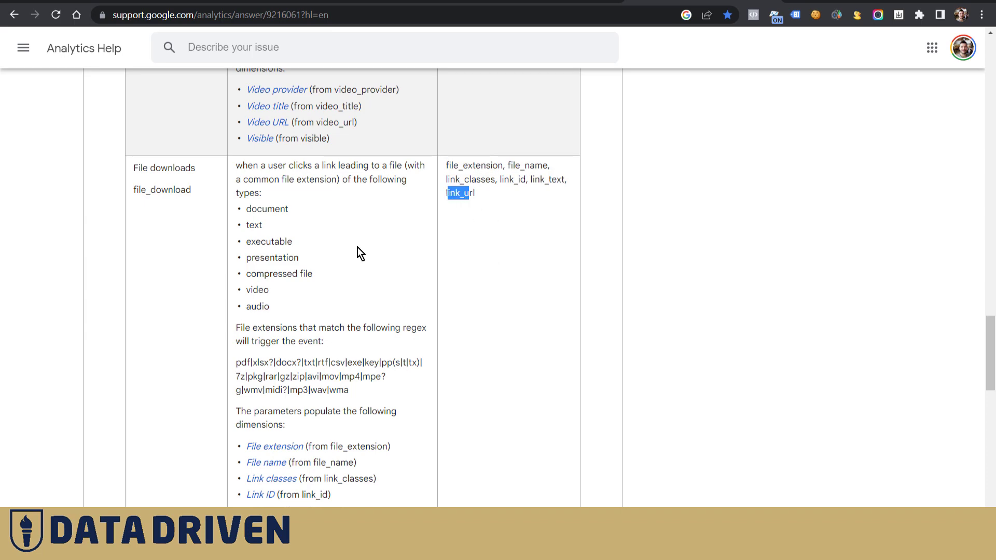
scroll(364, 266, "down", 1)
scroll(586, 312, "up", 2)
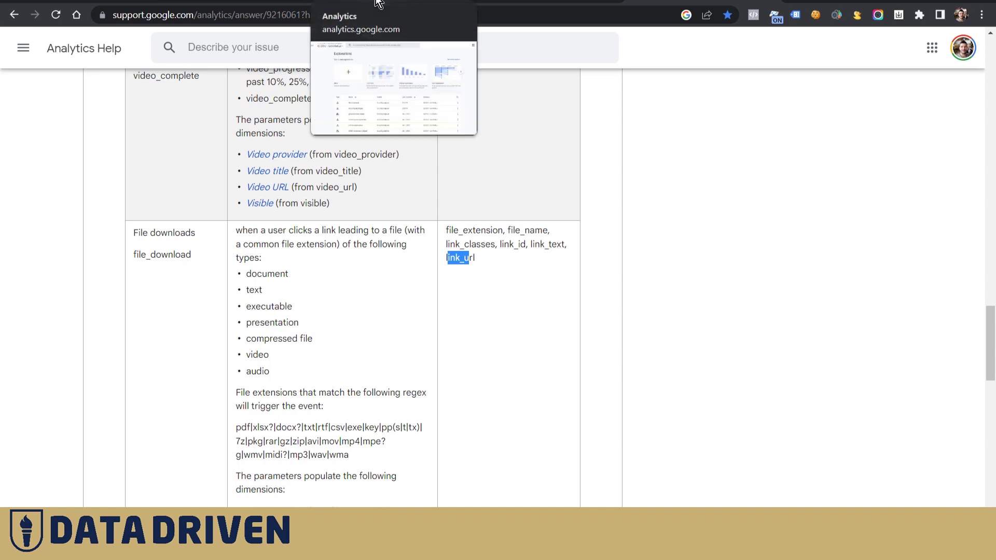
left_click(312, 3)
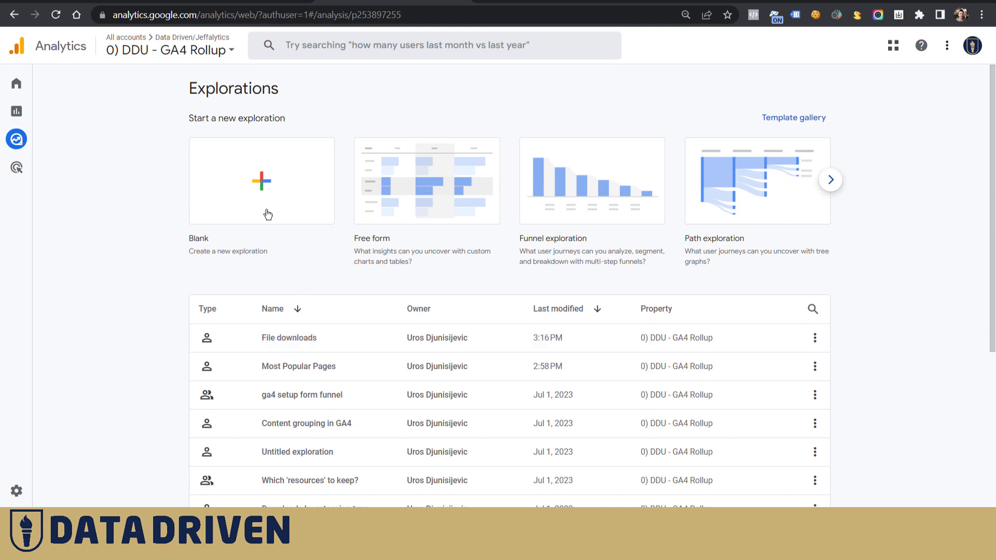
- Open the saved 'File downloads' exploration from the Explorations list
left_click(337, 345)
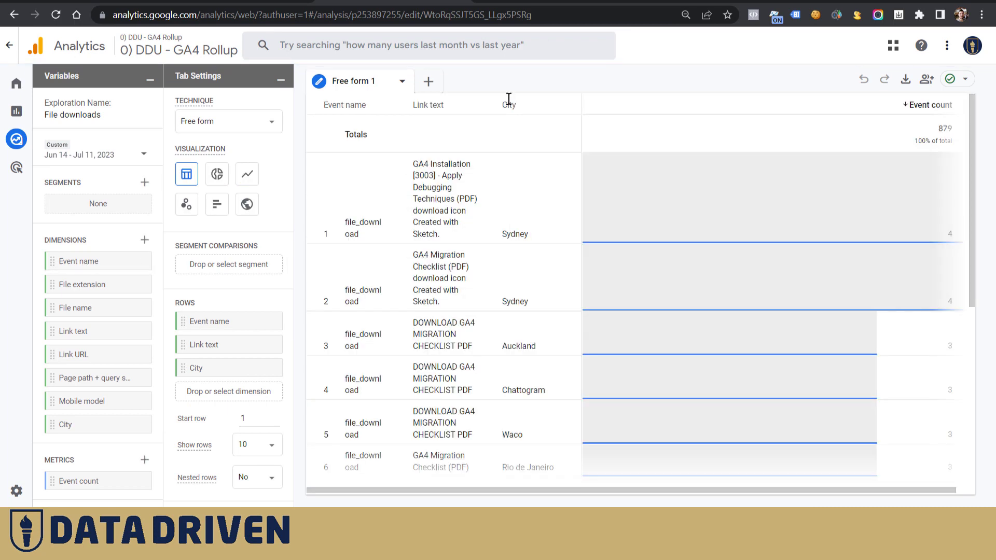
- Create a new free-form tab with Event name as rows and Event count as values
left_click(429, 82)
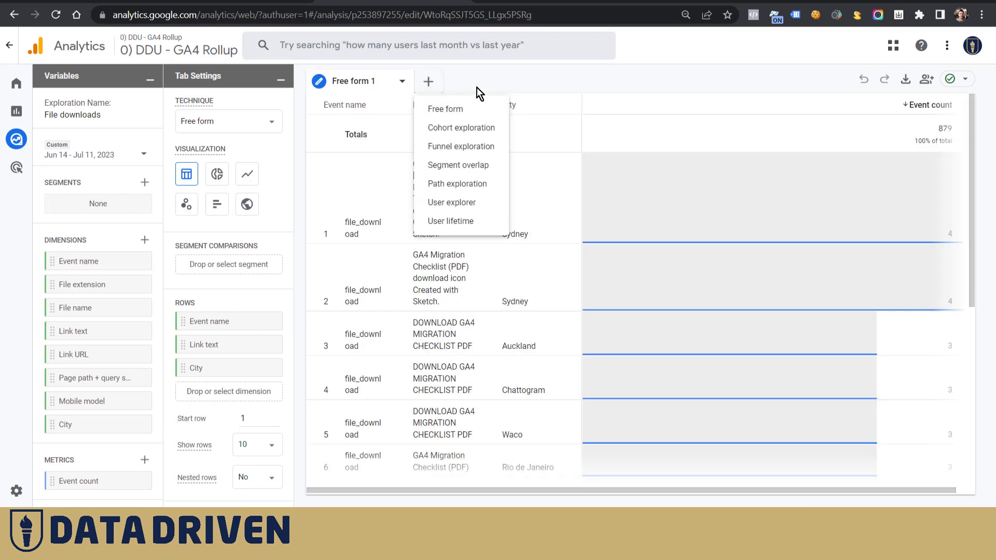
left_click(443, 105)
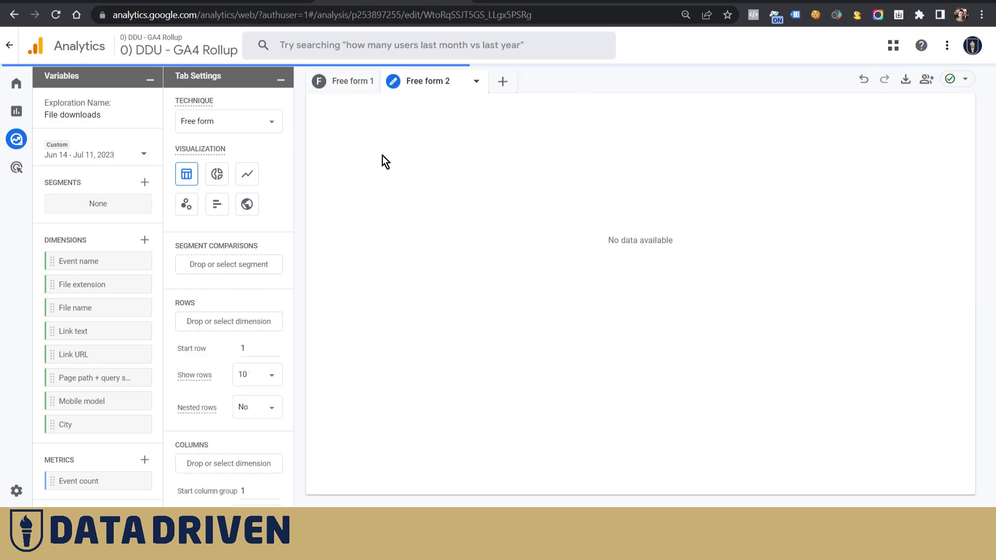
double_click(79, 260)
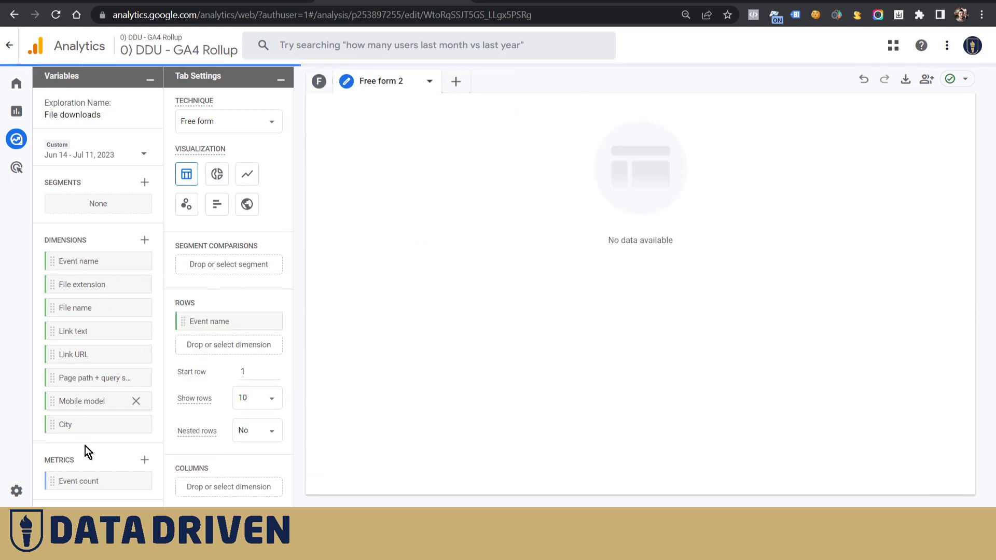
double_click(79, 478)
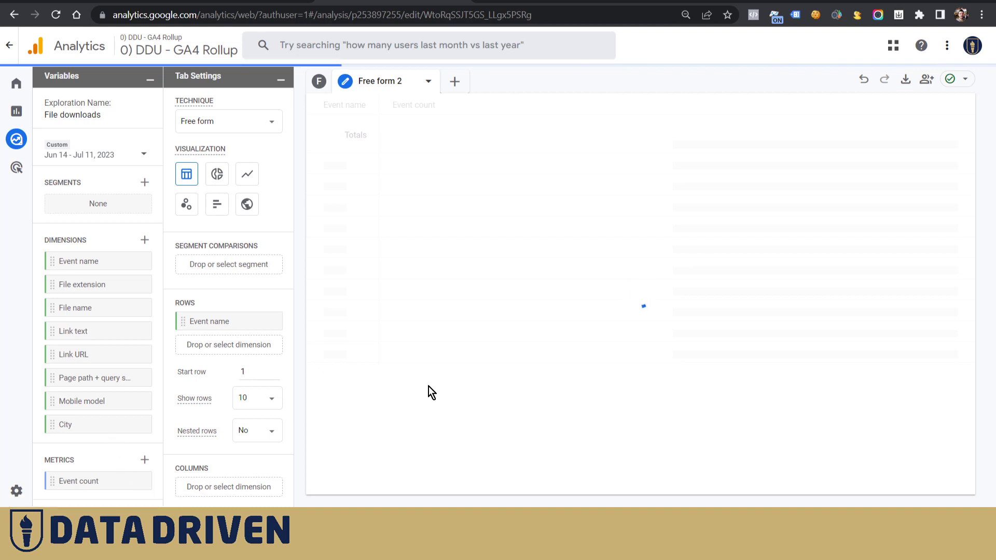
- Filter the table to event names containing file_download
scroll(255, 377, "down", 5)
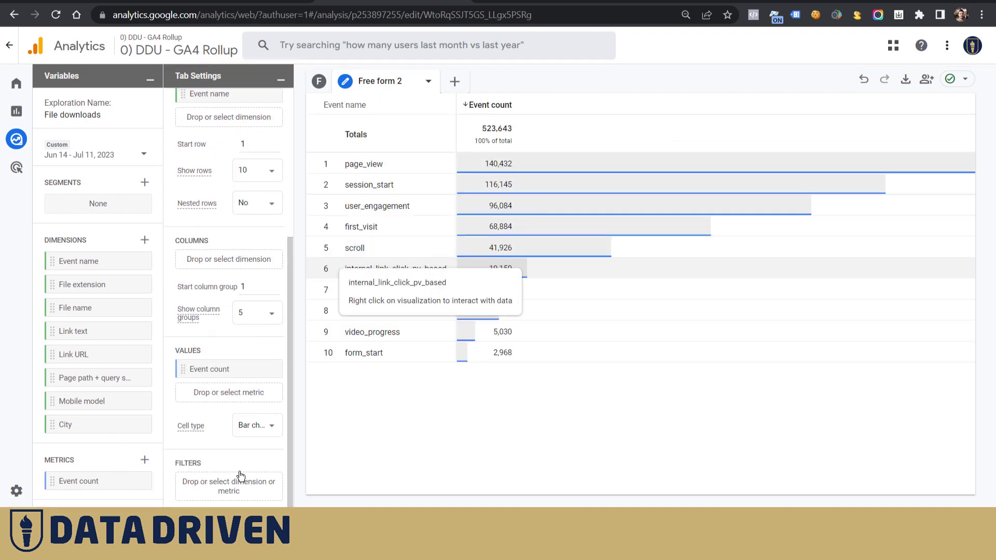
left_click(227, 490)
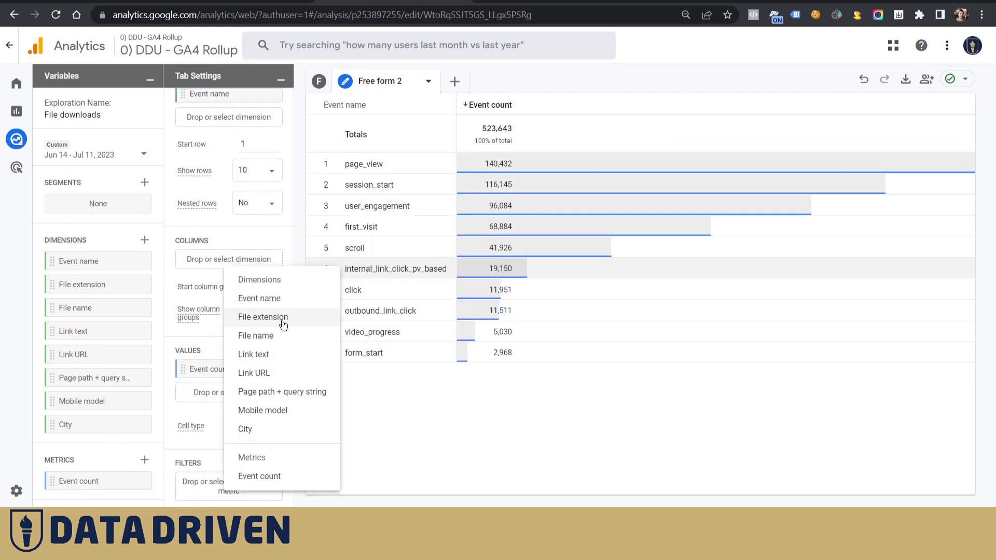
left_click(270, 305)
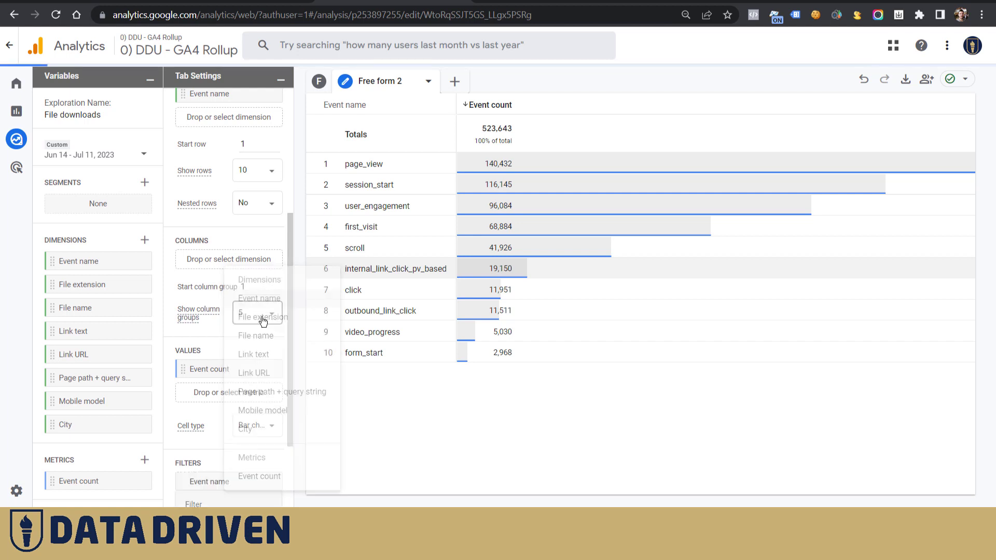
left_click(229, 401)
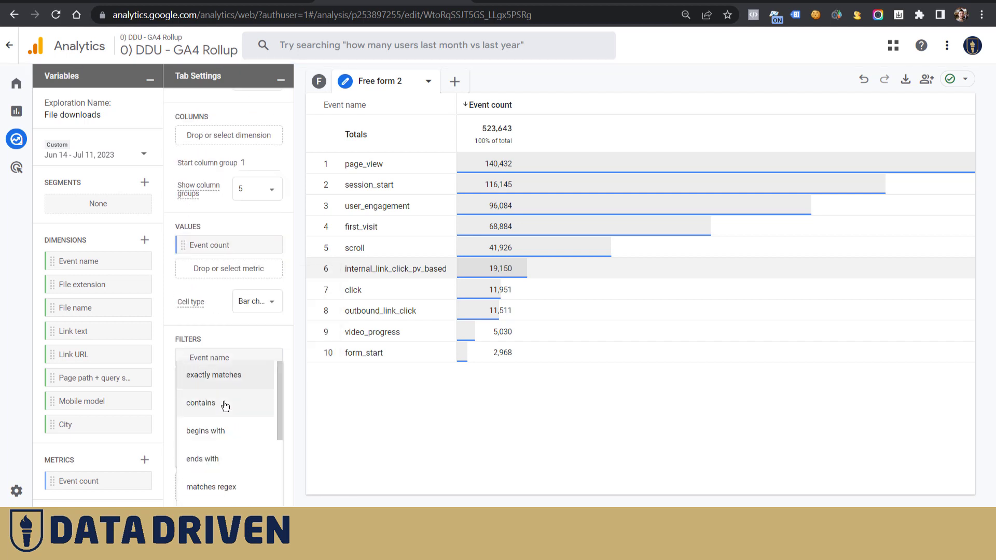
left_click(223, 404)
left_click(210, 426)
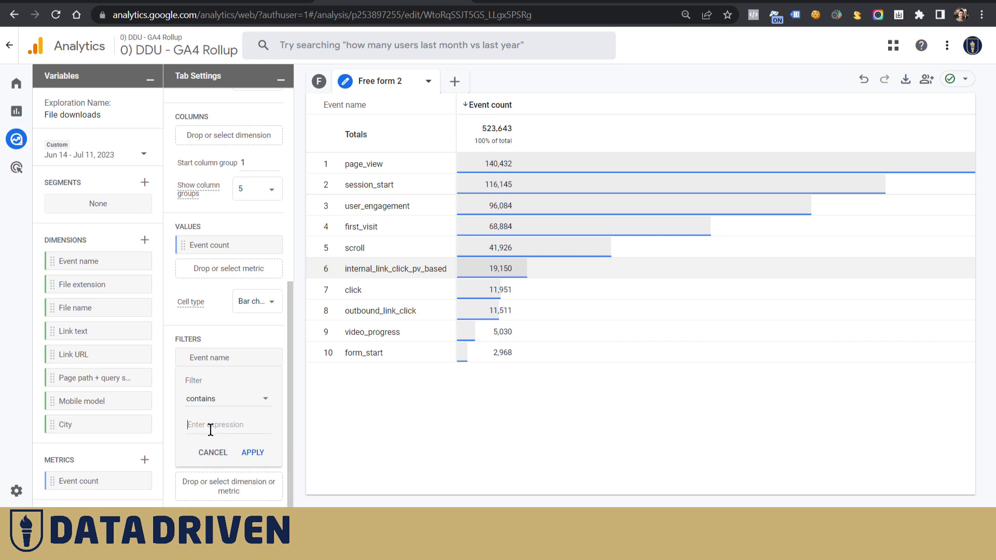
type("file")
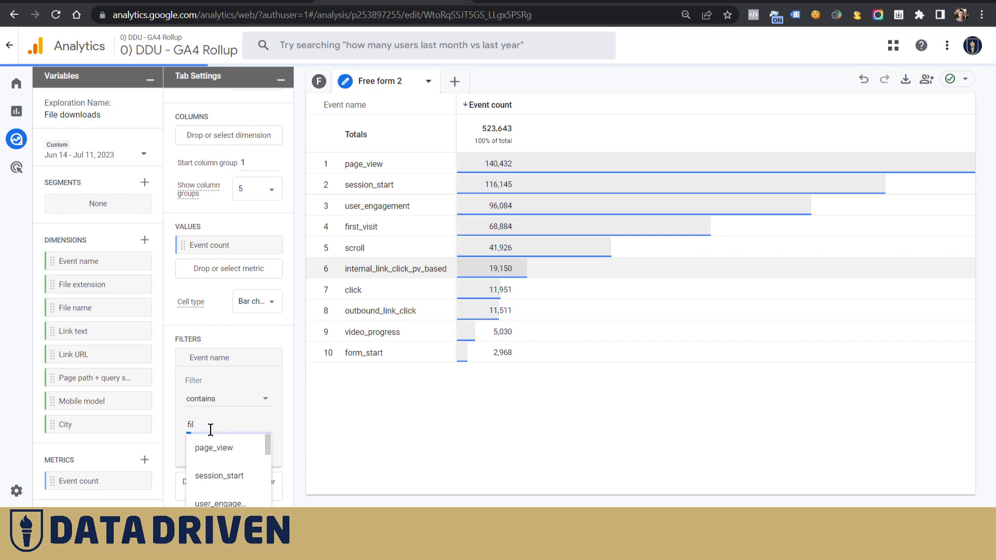
left_click(223, 449)
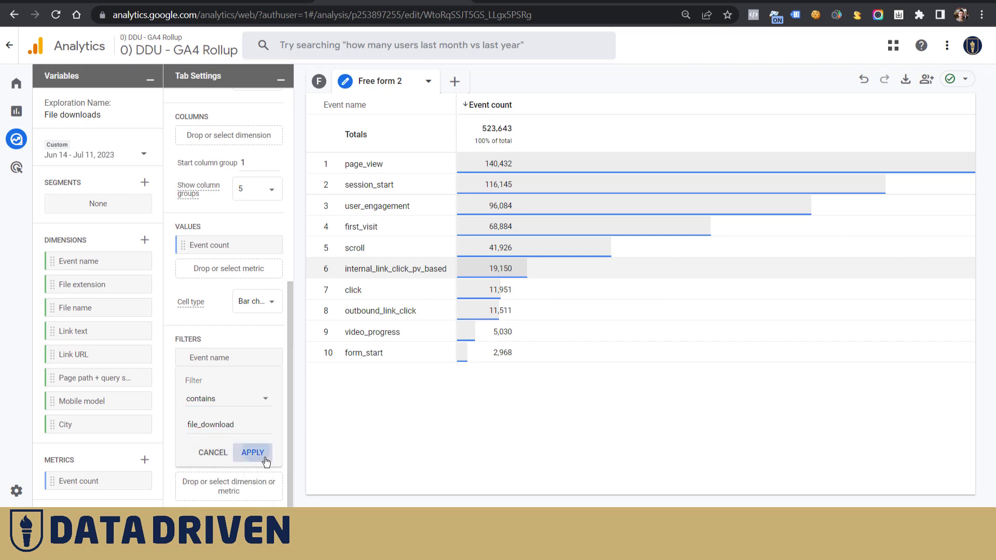
left_click(262, 457)
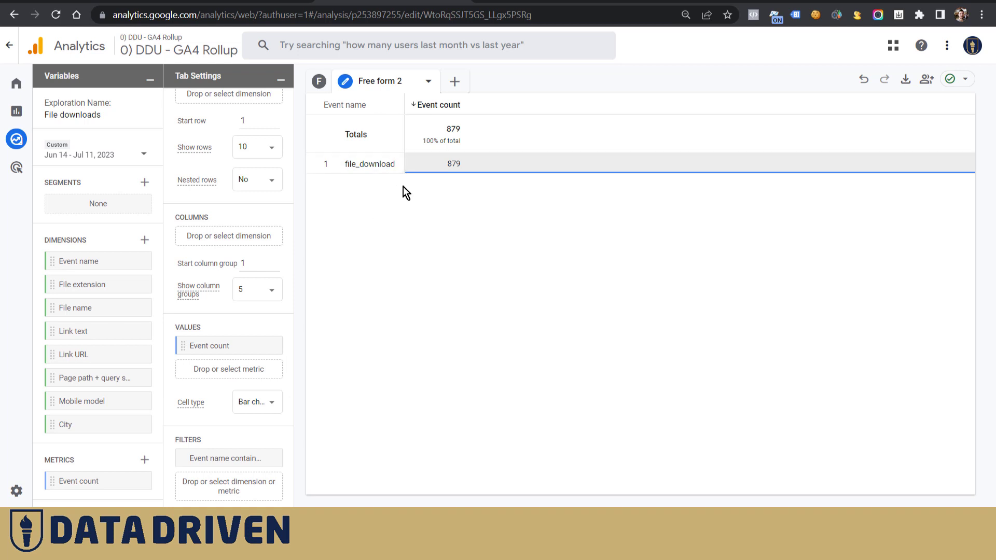
- Add File extension to rows: pdf 780, xlsx 66, csv 21, pptx 7, zip 5
double_click(76, 286)
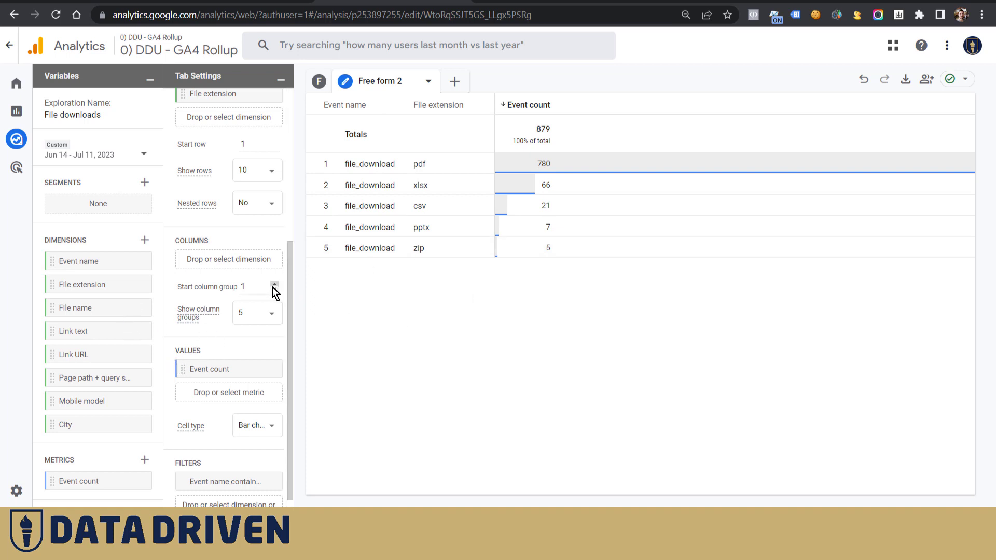
scroll(275, 293, "down", 1)
scroll(258, 312, "up", 5)
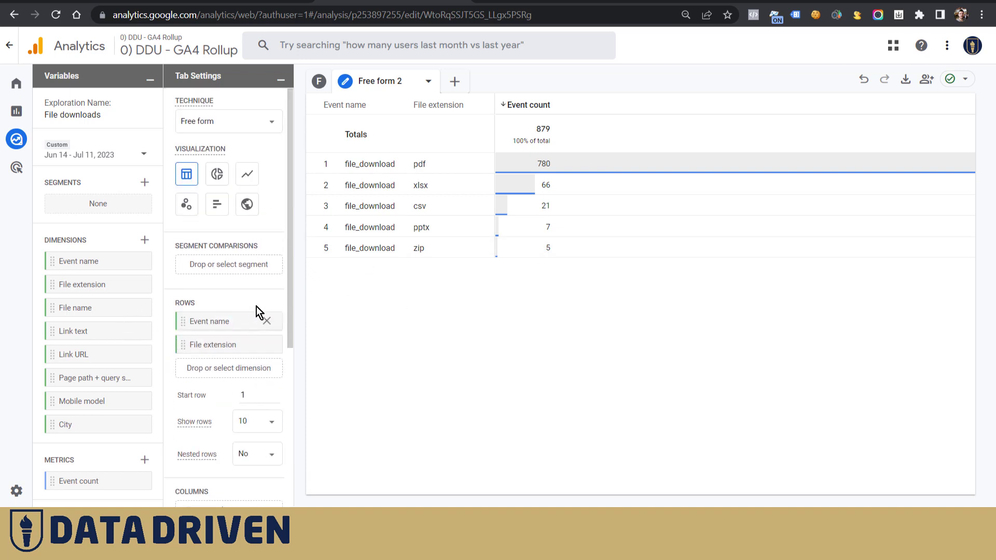
- Replace the File extension breakdown with Link text and examine the top link labels
left_click(267, 346)
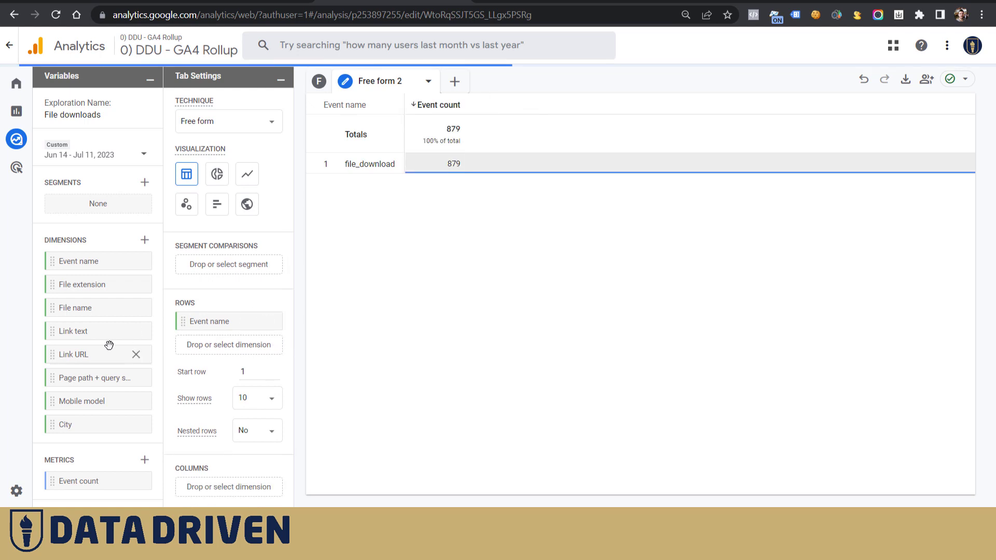
double_click(84, 332)
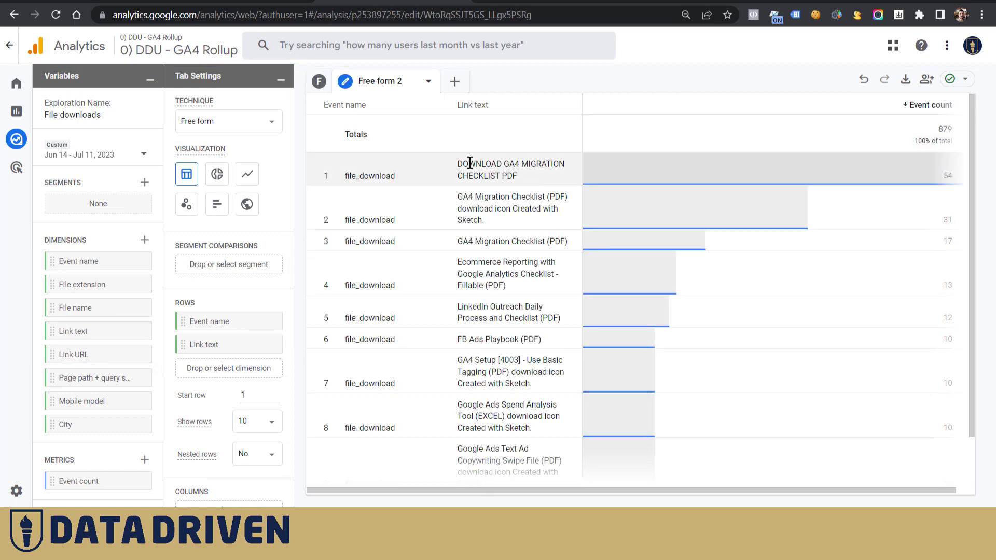
left_click_drag(458, 163, 515, 176)
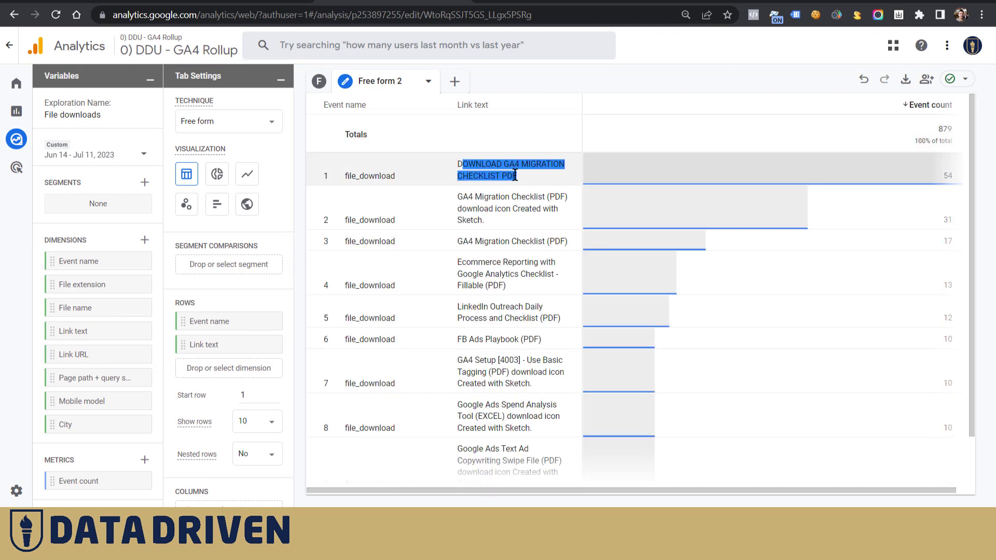
left_click(516, 196)
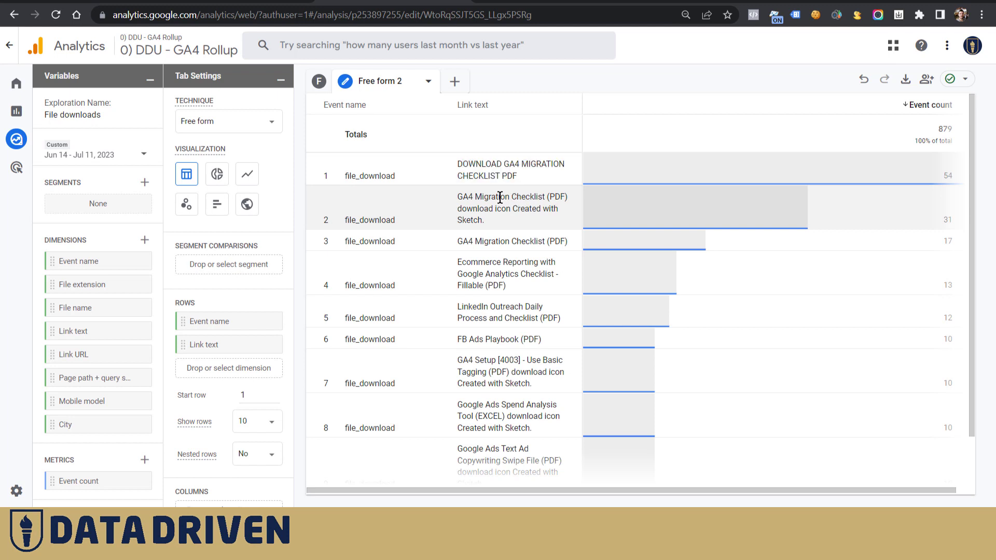
left_click_drag(475, 197, 510, 214)
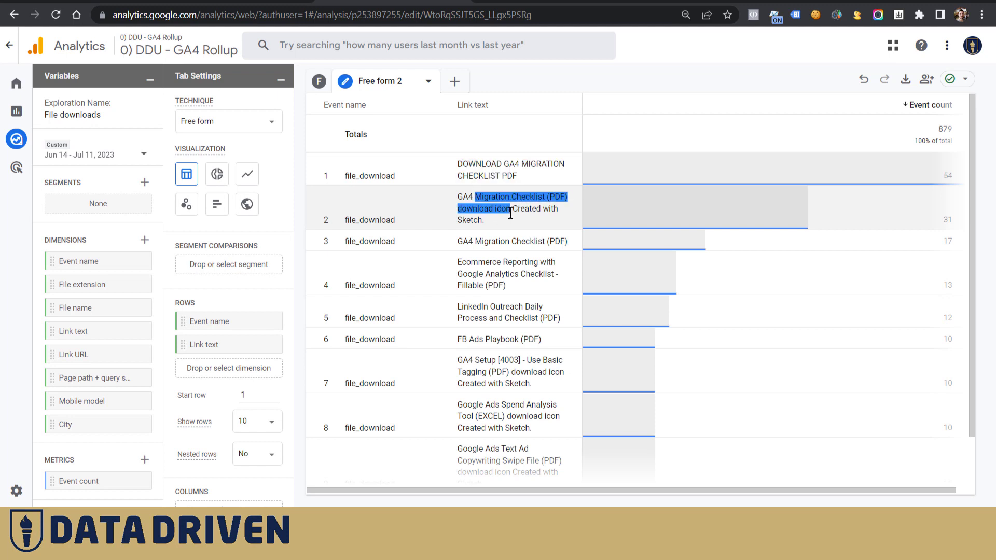
left_click(527, 212)
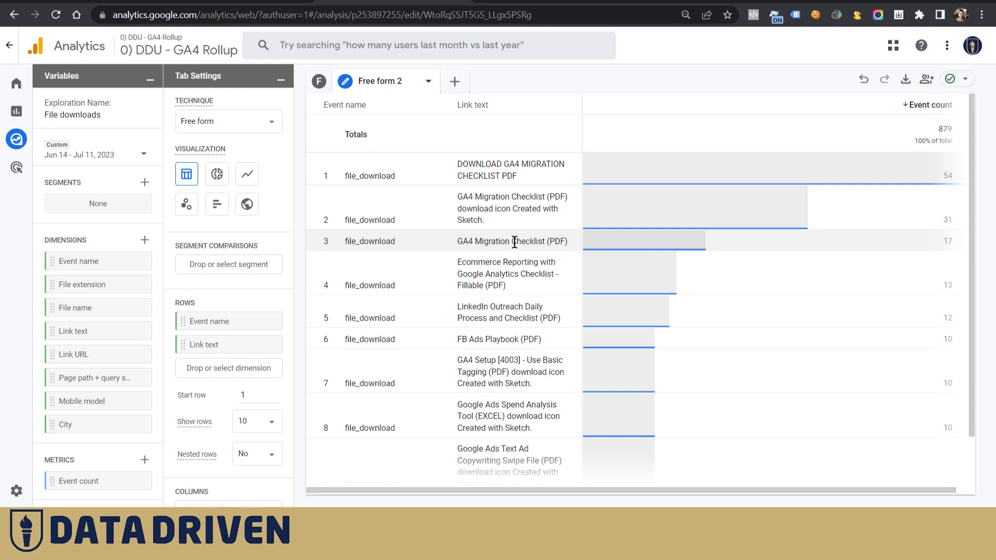
- Swap Link text for City and Mobile model rows, led by Bangkok with 163
left_click(266, 345)
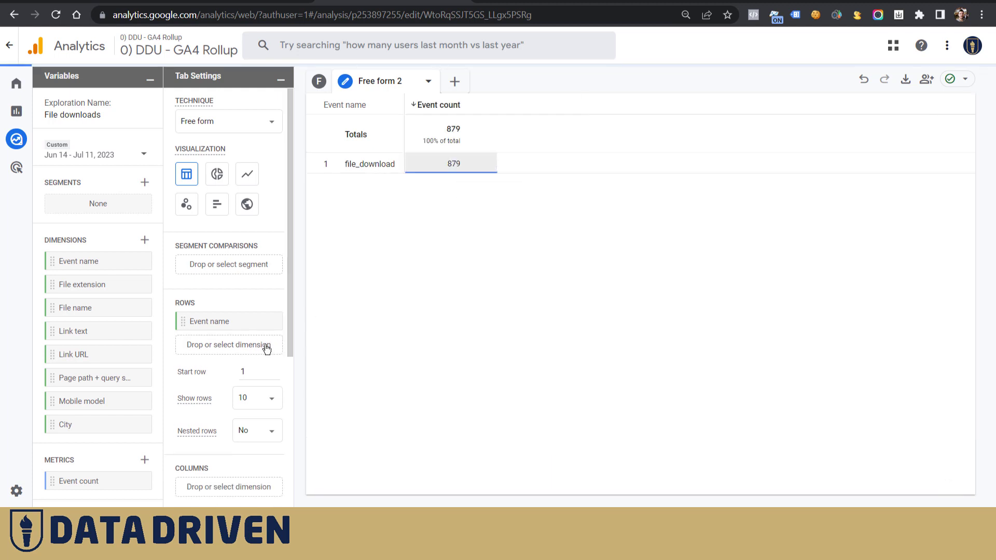
double_click(81, 425)
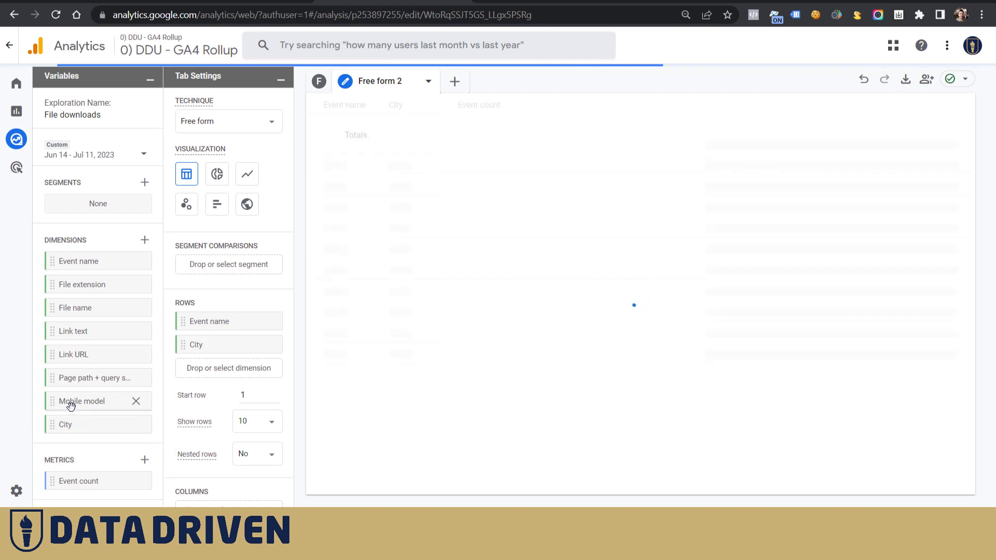
double_click(67, 401)
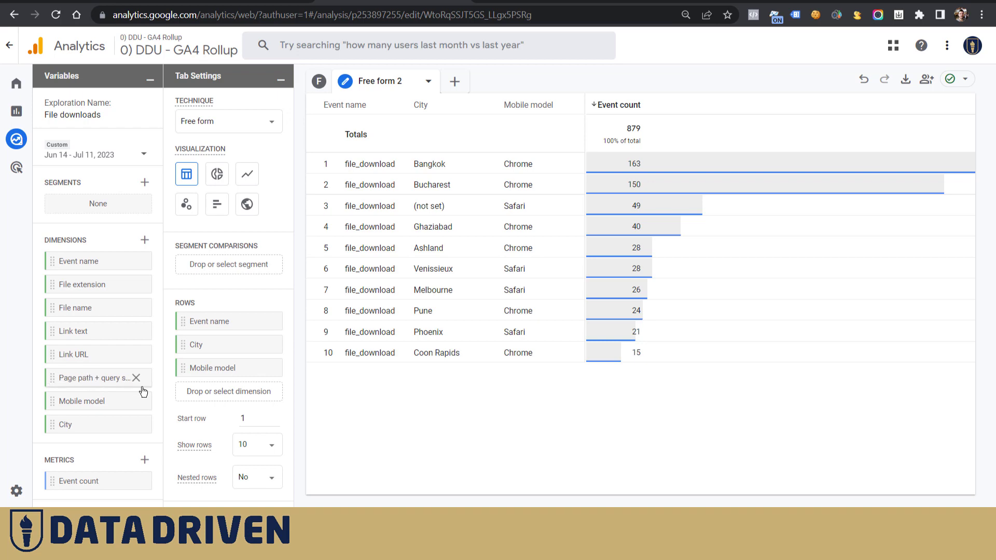
mouse_move(61, 375)
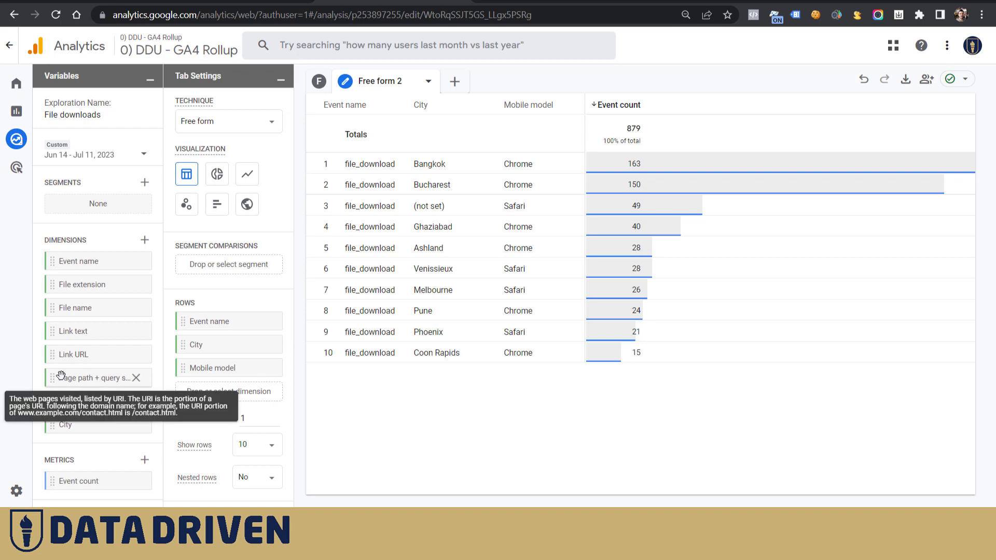